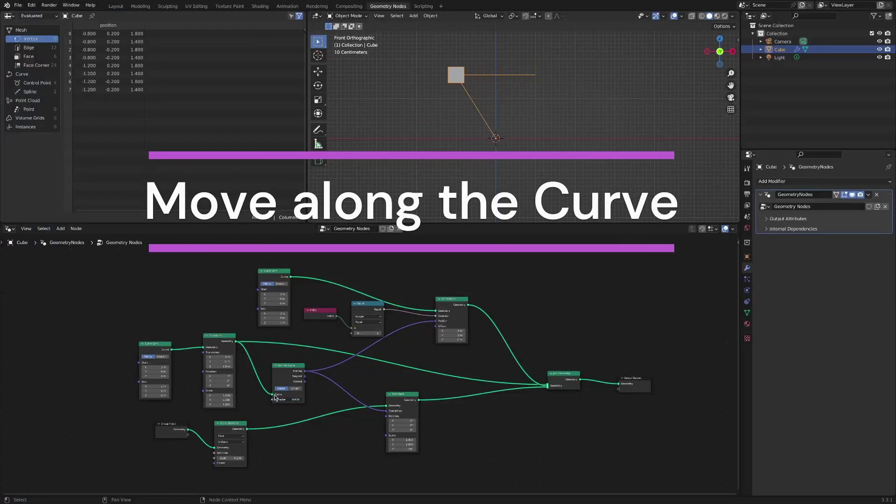
# Step: Start a new General scene, discarding unsaved changes, to get the default cube, camera and light
pyautogui.click(18, 4)
pyautogui.click(105, 12)
pyautogui.click(423, 270)
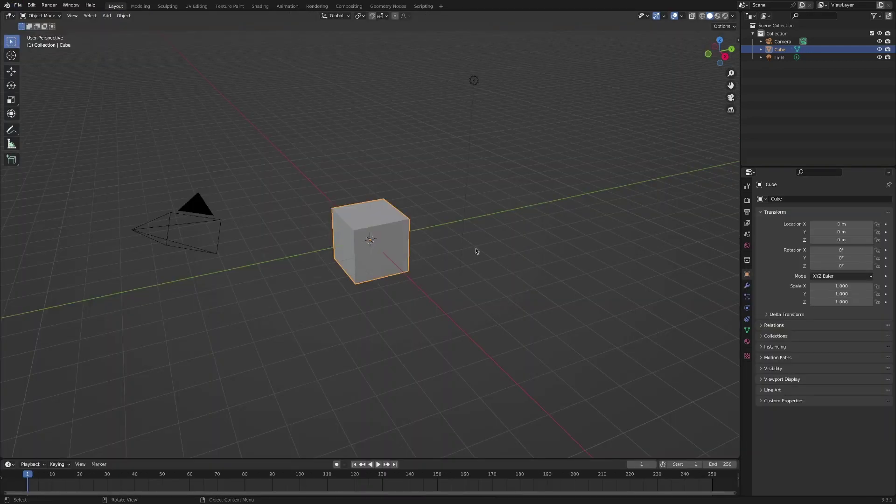
# Step: Give the cube a new Geometry Nodes tree and switch to front orthographic view
pyautogui.click(393, 6)
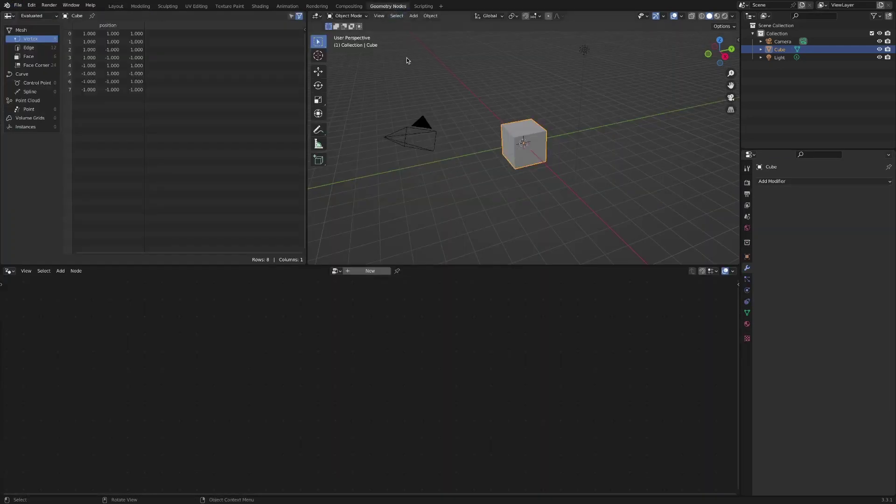
pyautogui.click(373, 271)
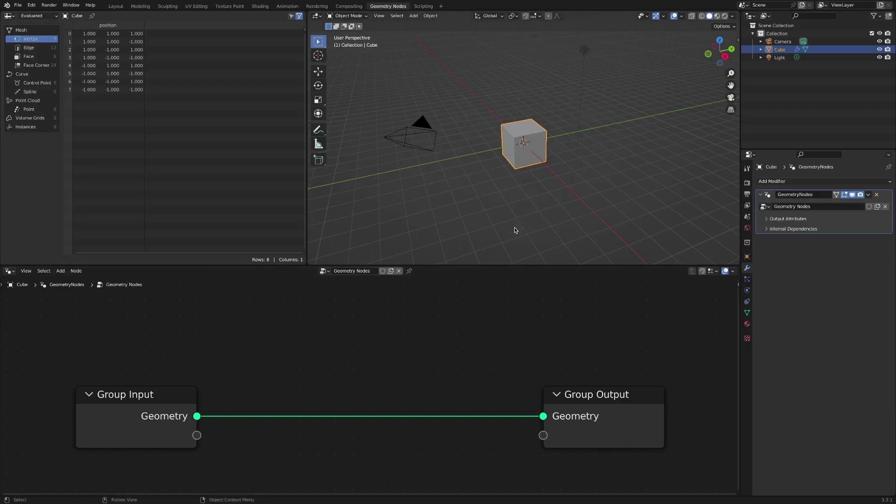
pyautogui.press('KP_1')
pyautogui.scroll(2, 533, 216)
pyautogui.keyDown('shift'); pyautogui.moveTo(563, 192); pyautogui.dragTo(530, 213, button='middle'); pyautogui.keyUp('shift')
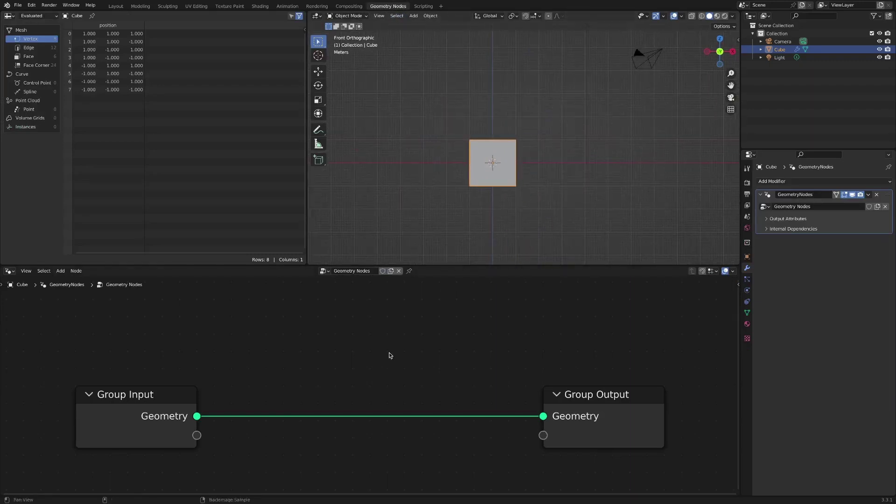
pyautogui.scroll(-2, 396, 369)
# Step: Insert a Join Geometry node on the link between Group Input and Group Output
pyautogui.hotkey('shift', 'a')
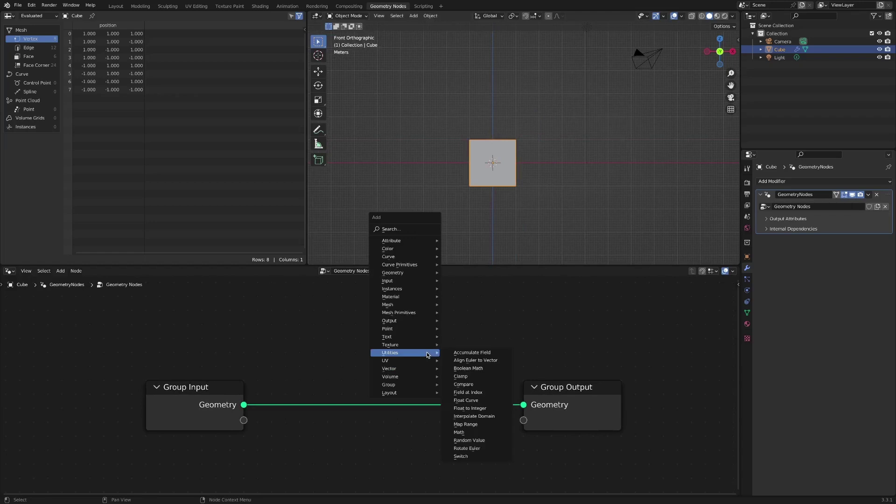
pyautogui.moveTo(406, 273)
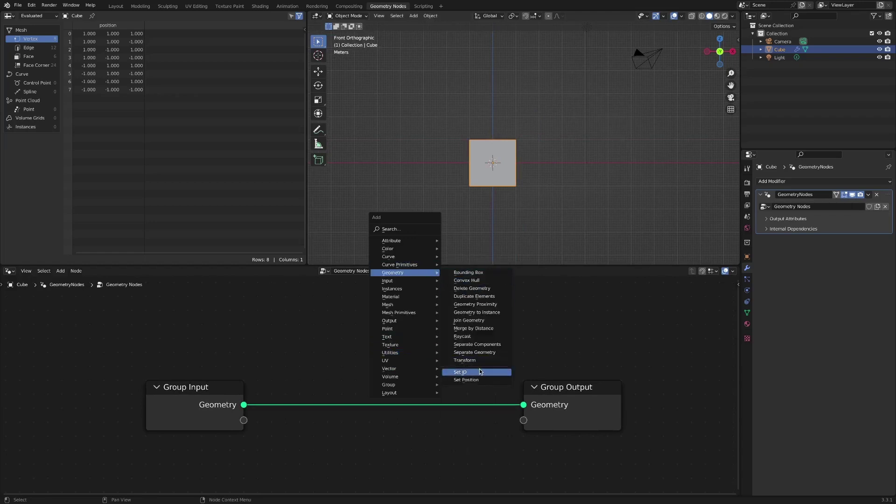
pyautogui.click(496, 321)
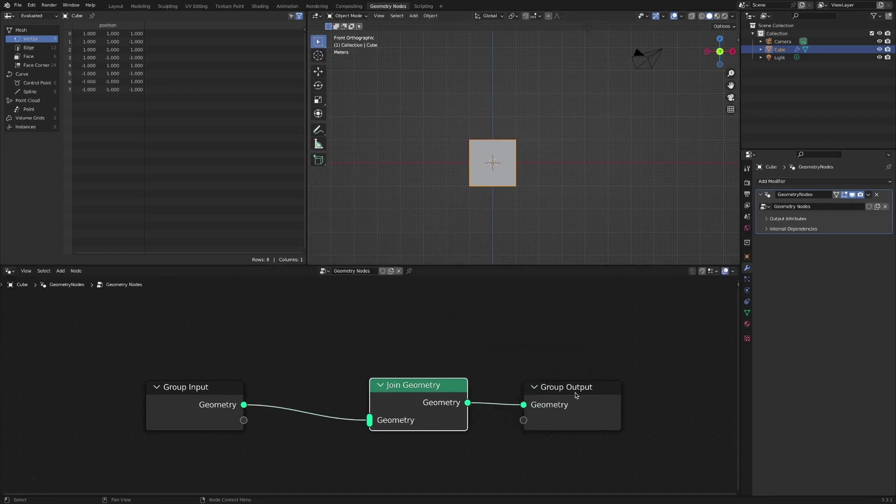
pyautogui.click(563, 375)
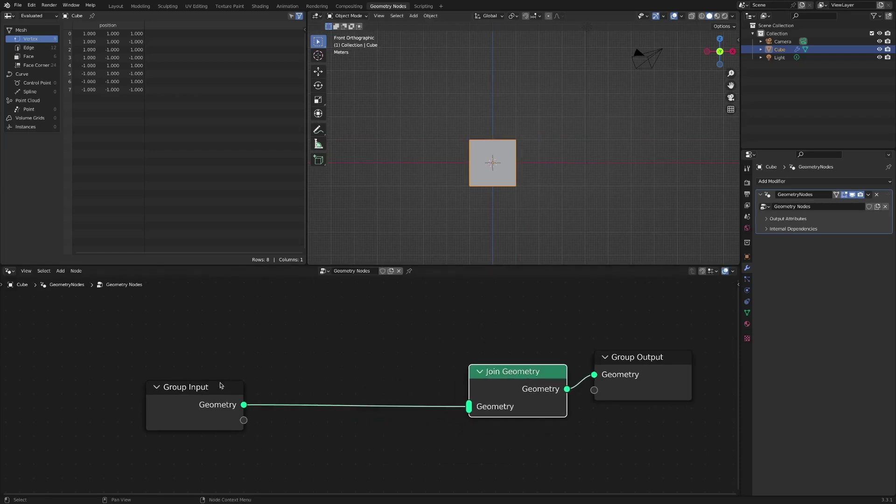
pyautogui.moveTo(220, 382); pyautogui.dragTo(151, 372)
pyautogui.click(274, 334)
pyautogui.hotkey('shift', 'a')
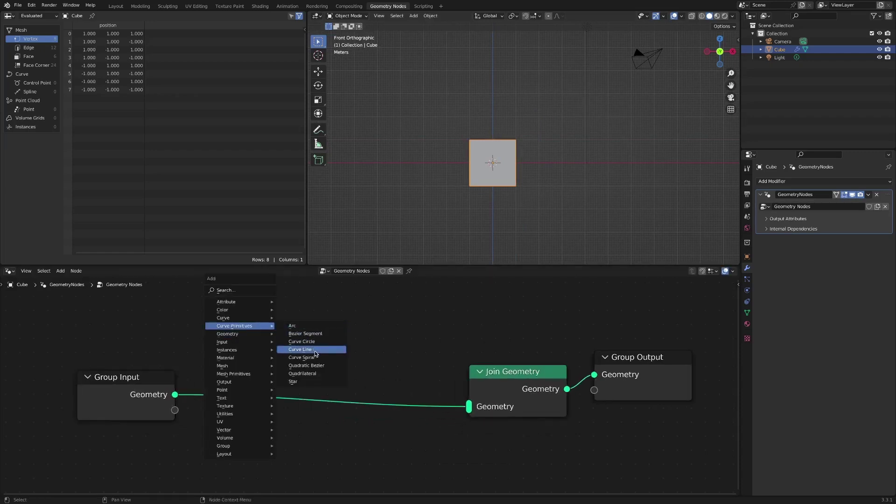
# Step: Add a Curve Line node and connect its Curve output to Join Geometry
pyautogui.click(313, 350)
pyautogui.click(168, 319)
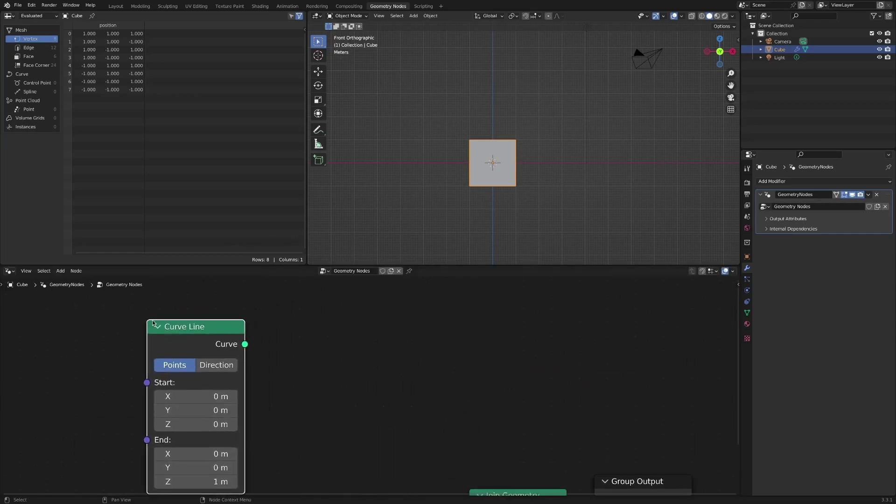
pyautogui.scroll(-3, 360, 368)
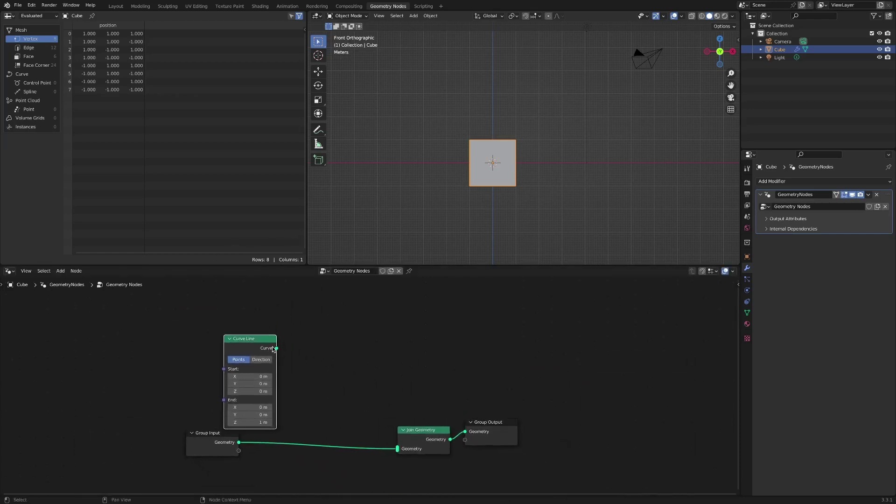
pyautogui.moveTo(281, 354); pyautogui.dragTo(397, 448)
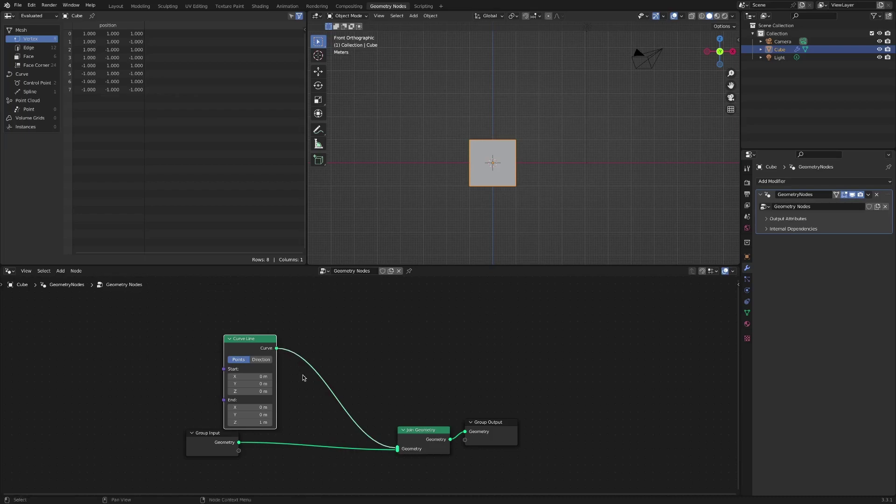
pyautogui.moveTo(263, 340); pyautogui.dragTo(237, 326)
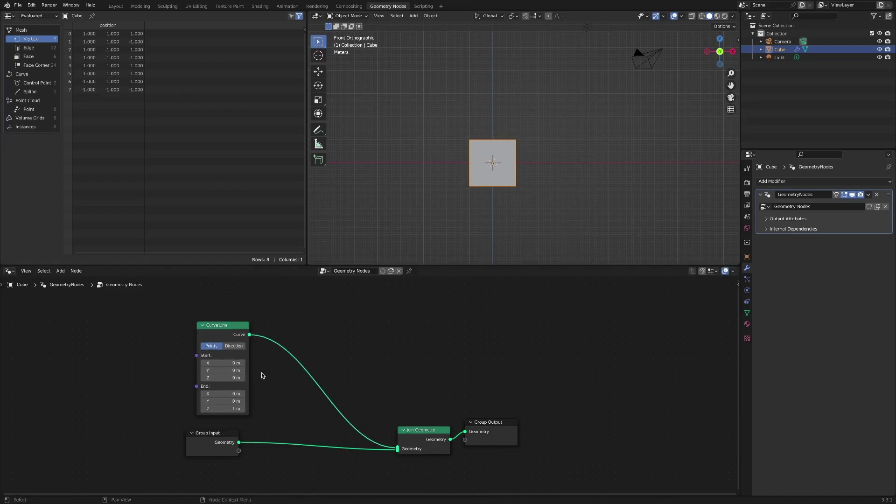
# Step: Set the Curve Line to Start X -1 m, End X 1 m and End Z 0 m
pyautogui.click(235, 360)
pyautogui.click(246, 393)
pyautogui.press('Return')
pyautogui.click(240, 410)
pyautogui.write('0')
pyautogui.press('Return')
pyautogui.moveTo(237, 331); pyautogui.dragTo(209, 328)
pyautogui.hotkey('shift', 'a')
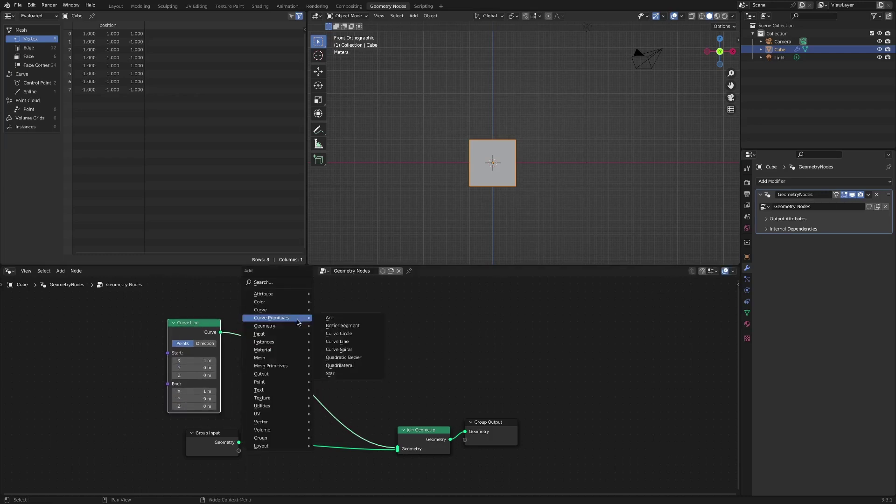
pyautogui.moveTo(264, 326)
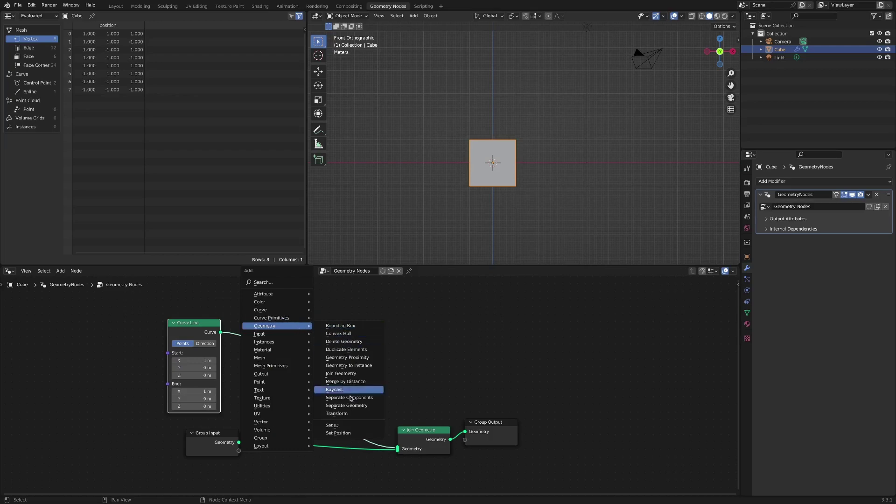
# Step: Insert a Transform node after Curve Line with Translation Z 3 m
pyautogui.click(353, 413)
pyautogui.click(292, 341)
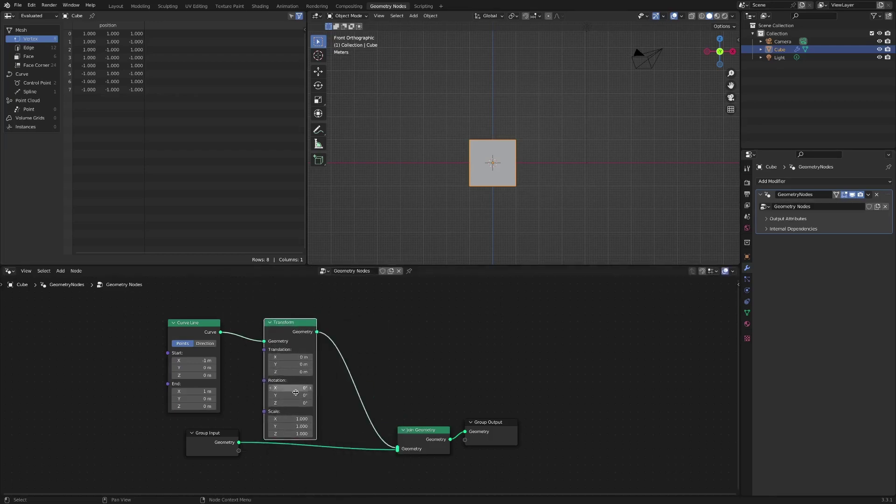
pyautogui.click(303, 371)
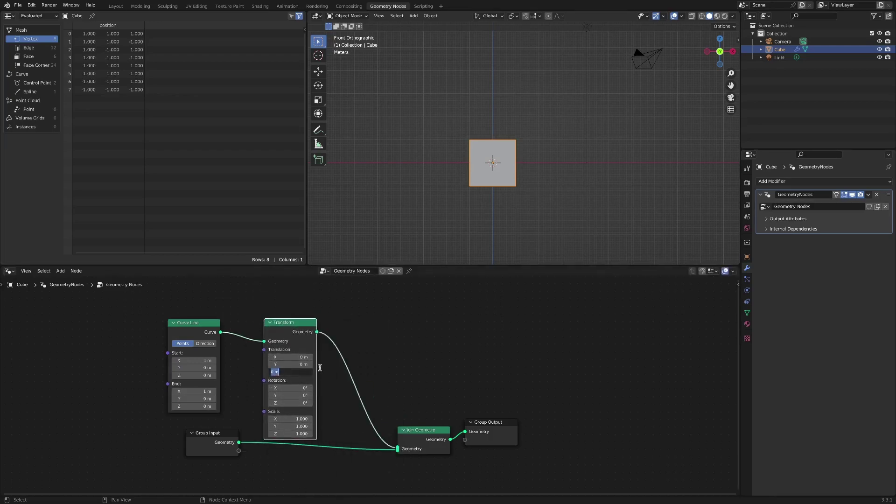
pyautogui.write('1')
pyautogui.write('3 m')
pyautogui.press('Return')
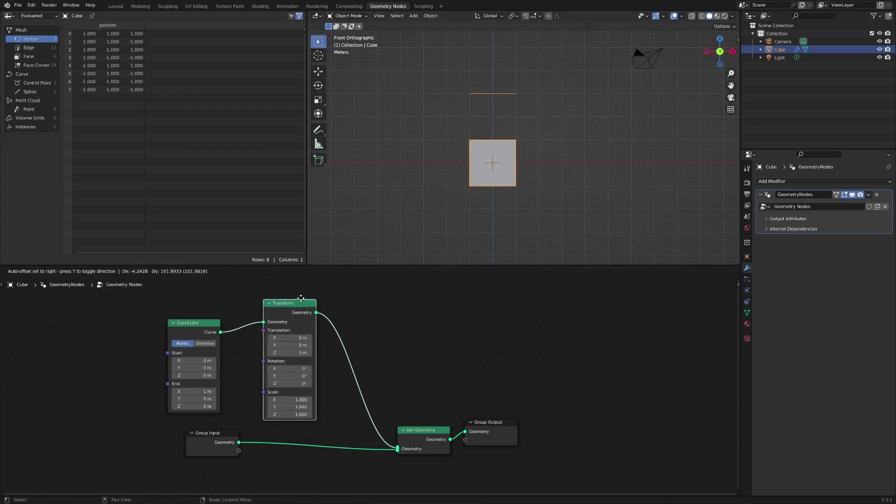
# Step: Move Join Geometry and Group Output right and tidy the node layout
pyautogui.scroll(-1, 383, 358)
pyautogui.scroll(-1, 396, 353)
pyautogui.scroll(2, 395, 353)
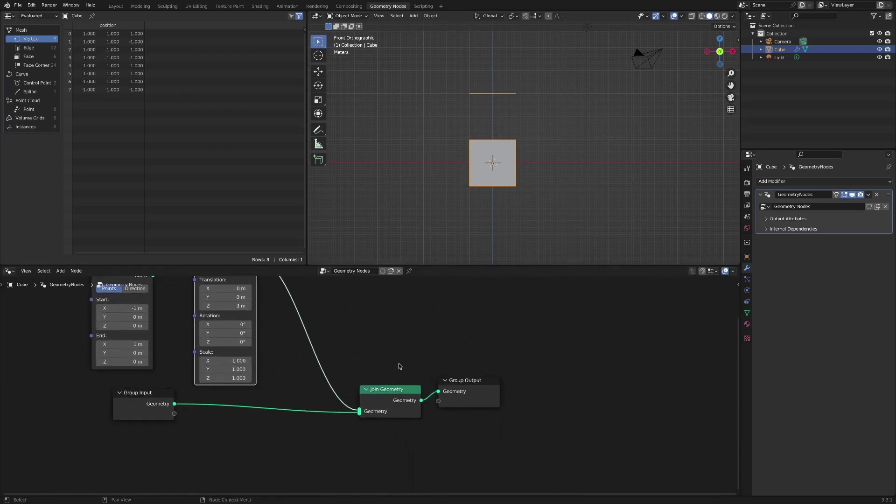
pyautogui.moveTo(491, 379); pyautogui.dragTo(587, 379)
pyautogui.click(587, 379)
pyautogui.press('Home')
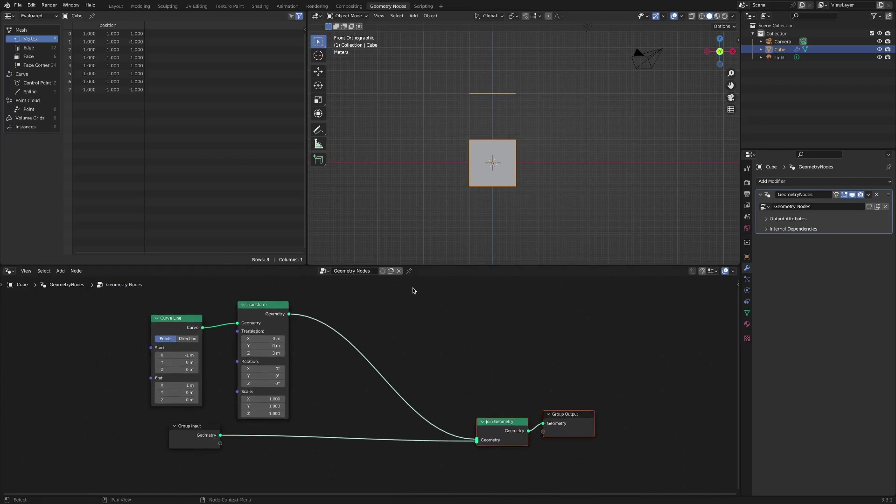
pyautogui.click(323, 421)
pyautogui.moveTo(190, 430); pyautogui.dragTo(183, 438)
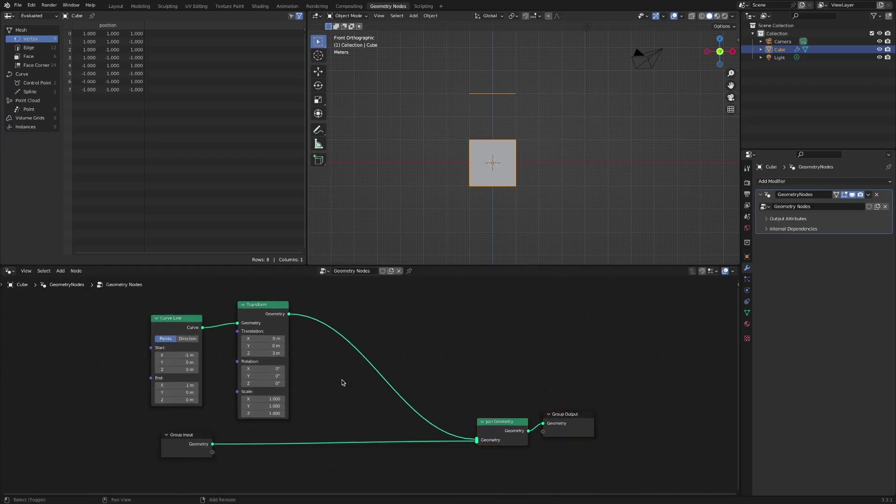
pyautogui.hotkey('shift', 'a')
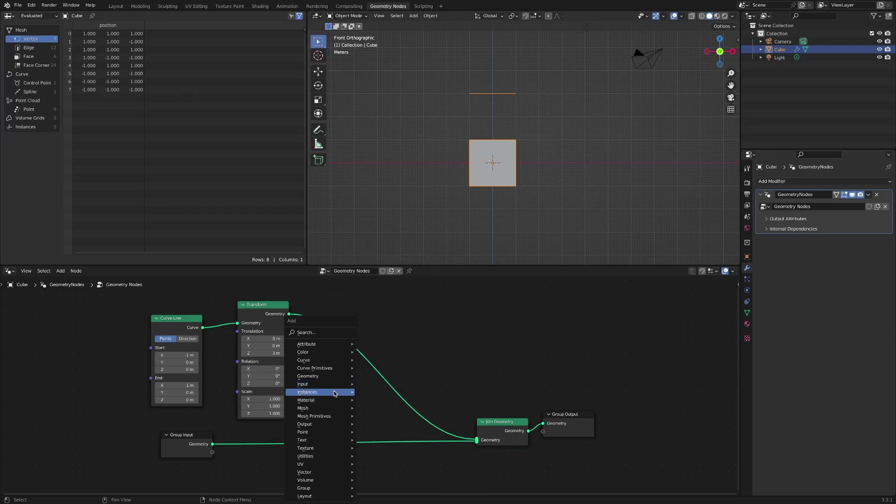
pyautogui.moveTo(319, 408)
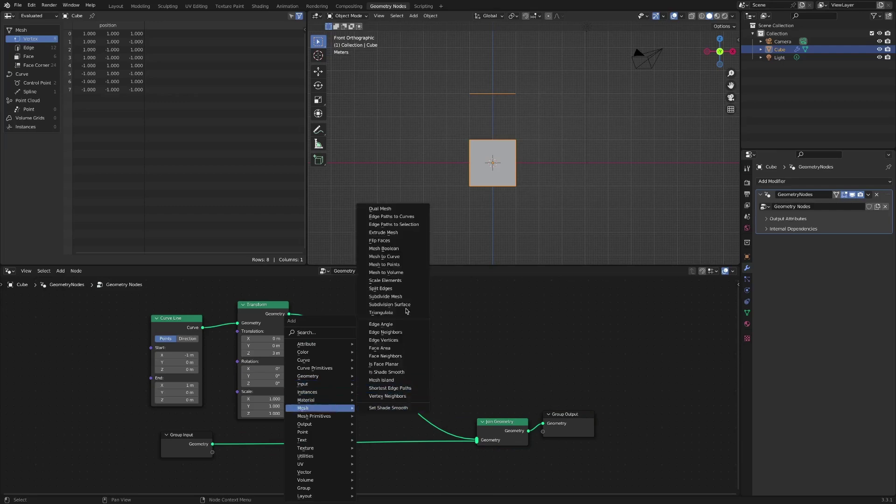
# Step: Insert a Scale Elements node after Group Input with Scale 0.2
pyautogui.click(410, 281)
pyautogui.click(307, 417)
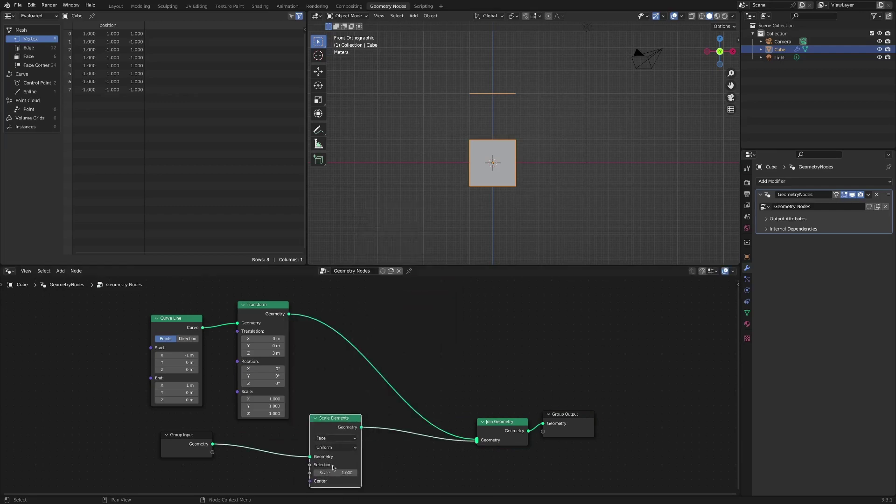
pyautogui.click(346, 472)
pyautogui.write('0.100')
pyautogui.press('Return')
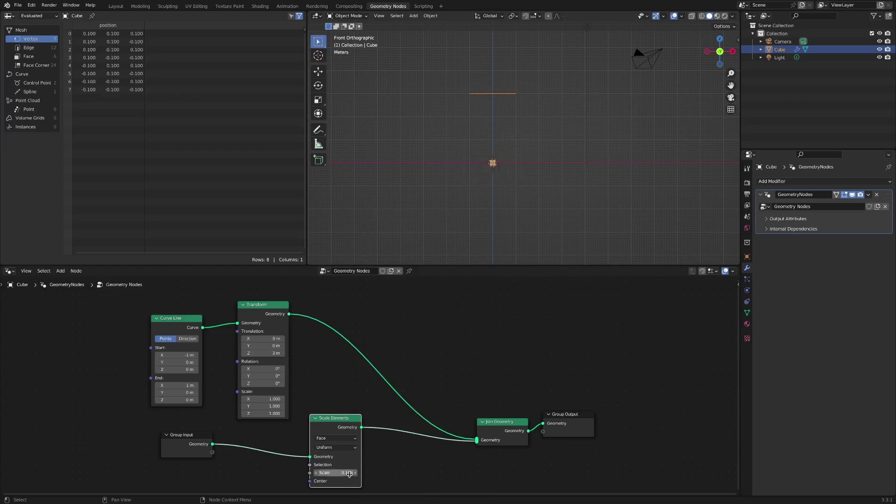
pyautogui.click(354, 471)
pyautogui.press('Return')
# Step: Rearrange the nodes, moving Join Geometry and Group Output right and Group Input left
pyautogui.moveTo(474, 354); pyautogui.dragTo(427, 330, button='middle')
pyautogui.moveTo(451, 380); pyautogui.dragTo(577, 426)
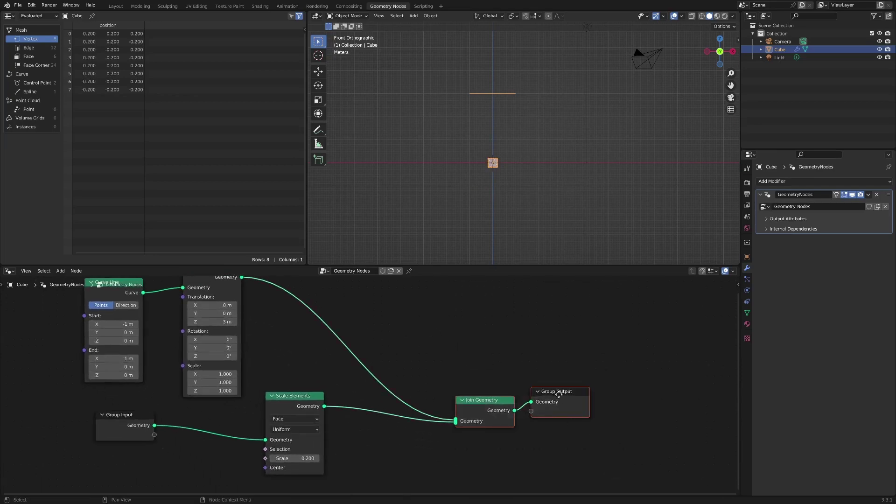
pyautogui.moveTo(558, 393); pyautogui.dragTo(658, 377)
pyautogui.press('Home')
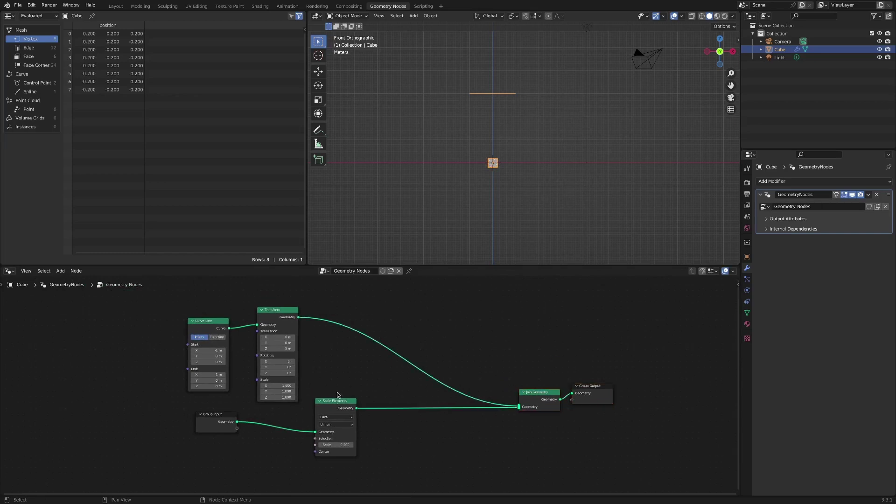
pyautogui.moveTo(337, 401); pyautogui.dragTo(290, 411)
pyautogui.moveTo(218, 416); pyautogui.dragTo(192, 418)
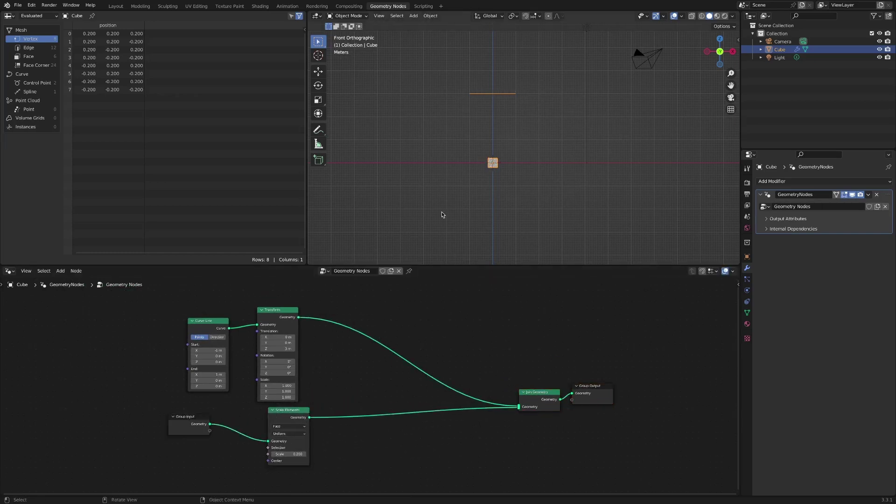
pyautogui.hotkey('shift', 'a')
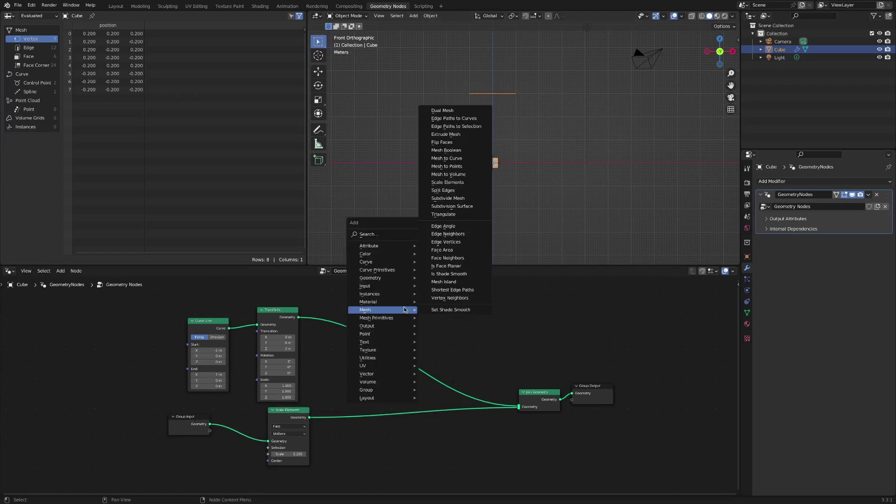
pyautogui.moveTo(382, 262)
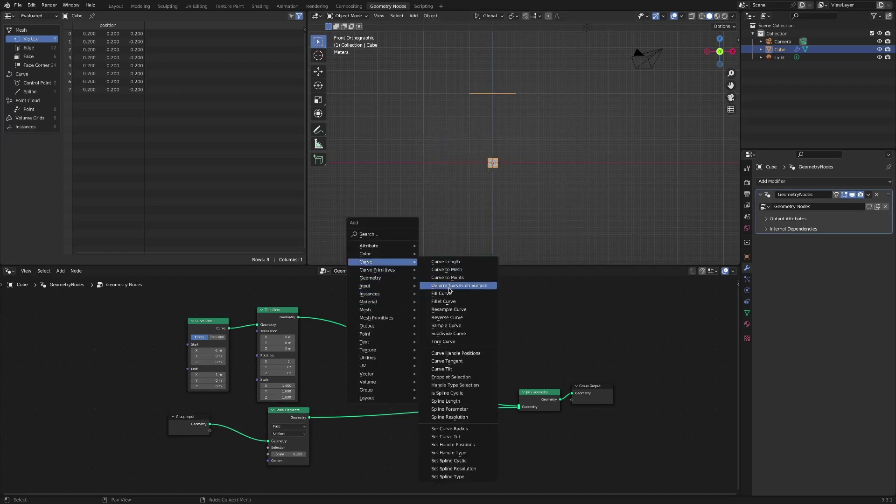
# Step: Add a Sample Curve node fed by the Transform node's Geometry output
pyautogui.click(446, 325)
pyautogui.click(335, 313)
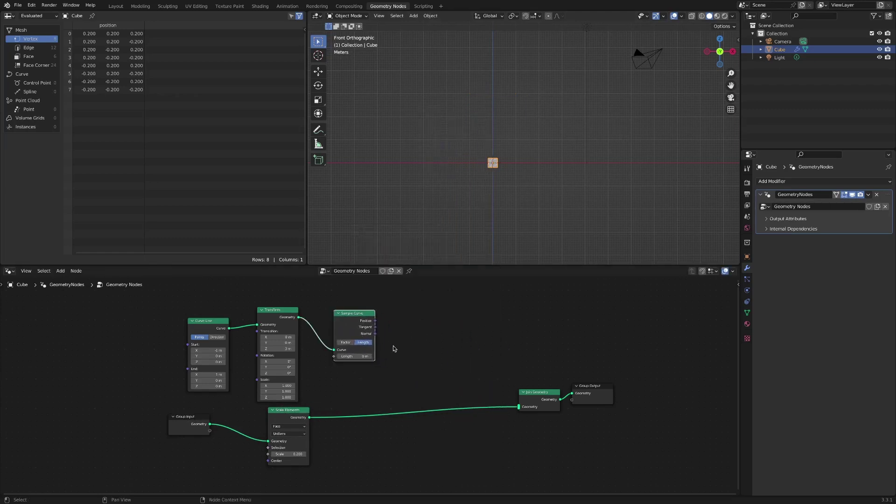
pyautogui.click(405, 356)
pyautogui.hotkey('shift', 'a')
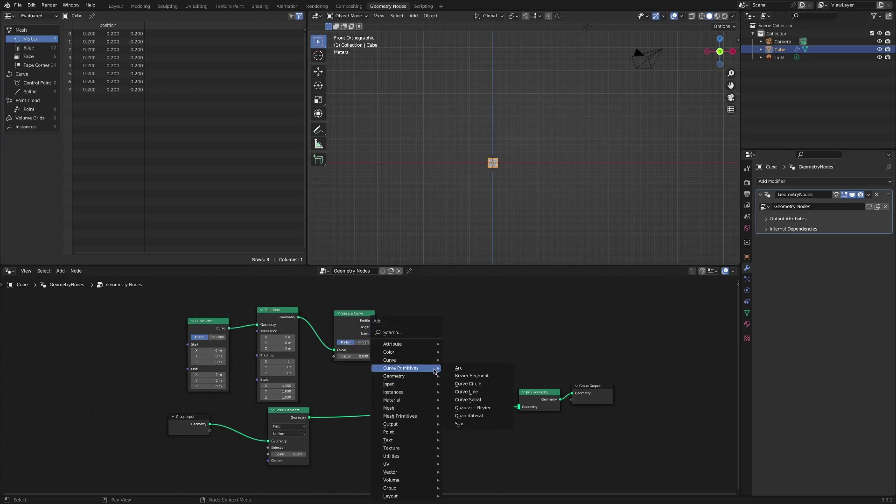
# Step: Insert a second Transform after Scale Elements, driving its Translation with Sample Curve's Position
pyautogui.click(477, 462)
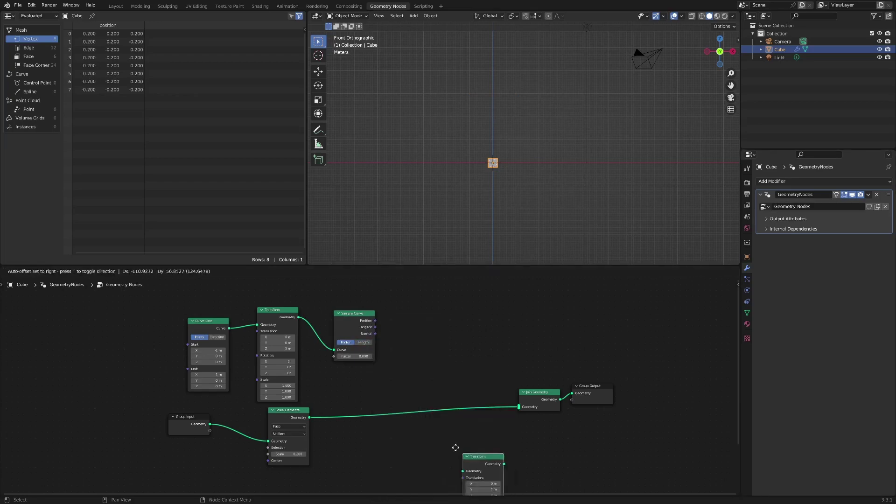
pyautogui.click(457, 370)
pyautogui.moveTo(375, 320); pyautogui.dragTo(442, 404)
pyautogui.click(403, 341)
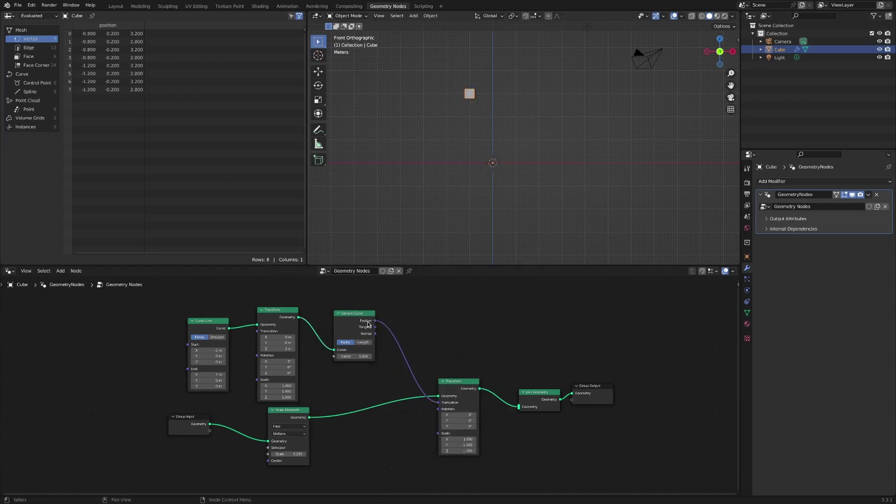
# Step: Join the raised curve line into the output and adjust the Sample Curve Factor
pyautogui.moveTo(298, 317); pyautogui.dragTo(518, 408)
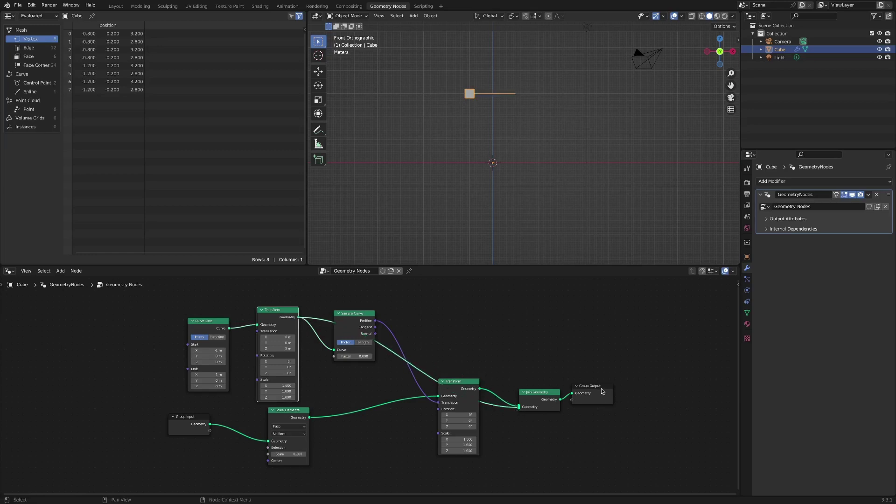
pyautogui.moveTo(602, 391); pyautogui.dragTo(662, 370)
pyautogui.moveTo(541, 393)
pyautogui.mouseDown()
pyautogui.moveTo(583, 357)
pyautogui.moveTo(578, 324)
pyautogui.mouseUp()
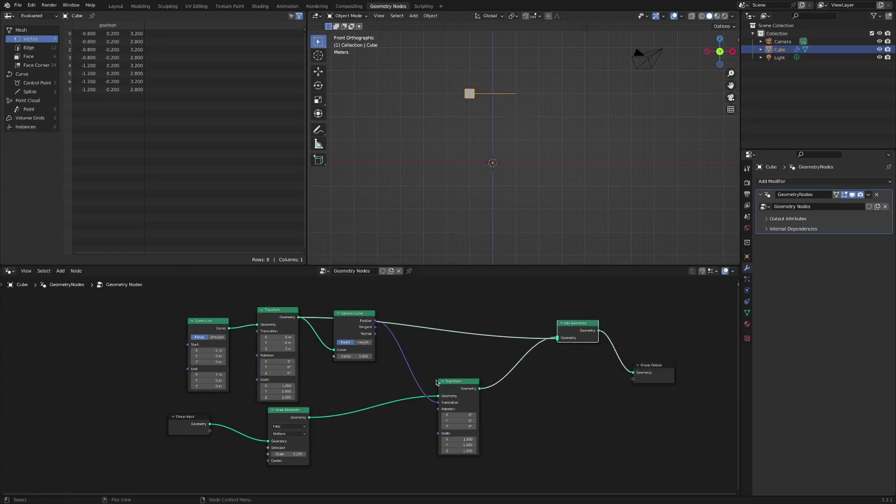
pyautogui.moveTo(338, 356)
pyautogui.mouseDown()
pyautogui.moveTo(383, 359)
pyautogui.moveTo(330, 359)
pyautogui.mouseUp()
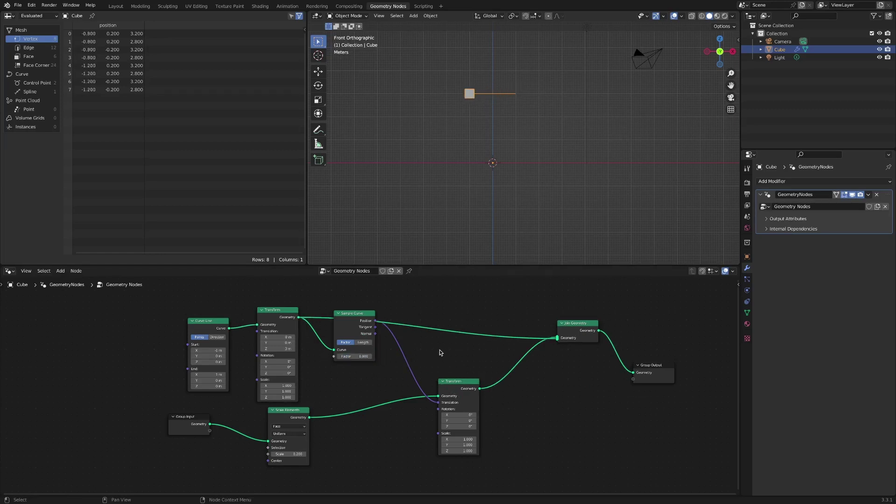
# Step: Duplicate the Curve Line node and connect the copy's Curve to Join Geometry
pyautogui.scroll(-2, 450, 350)
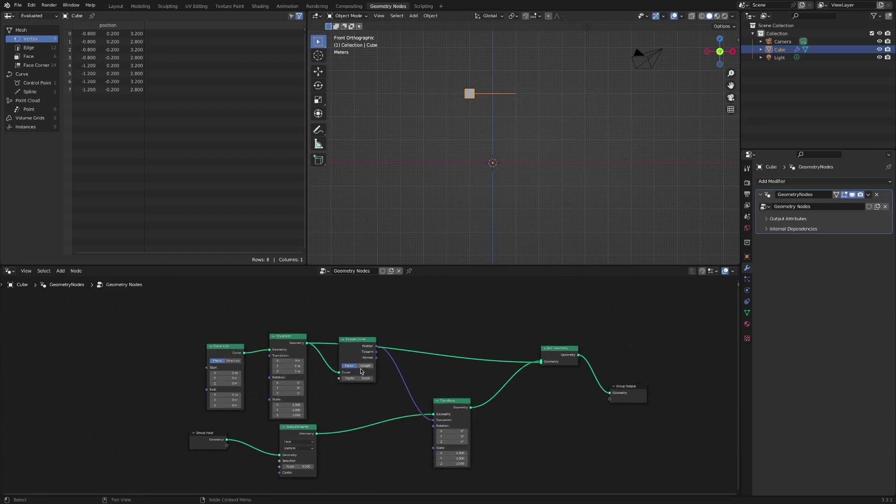
pyautogui.moveTo(386, 382); pyautogui.dragTo(367, 423, button='middle')
pyautogui.scroll(-1, 350, 440)
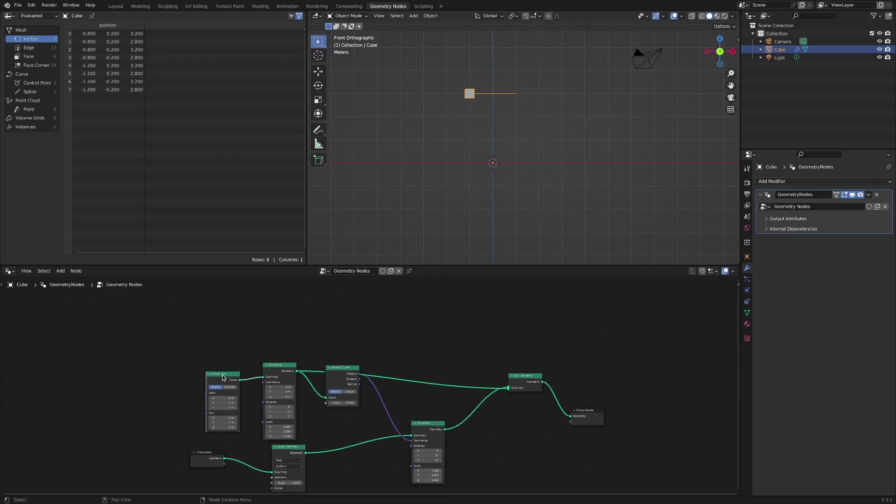
pyautogui.hotkey('shift', 'd')
pyautogui.click(317, 302)
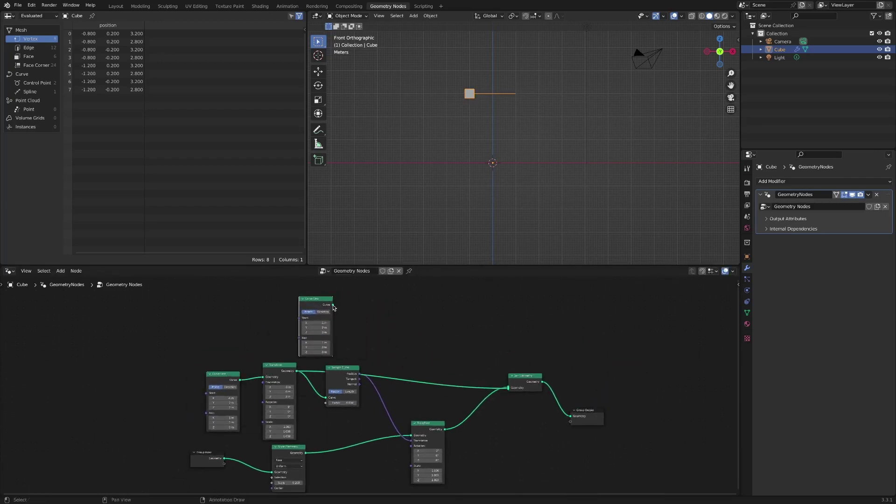
pyautogui.moveTo(333, 305); pyautogui.dragTo(509, 390)
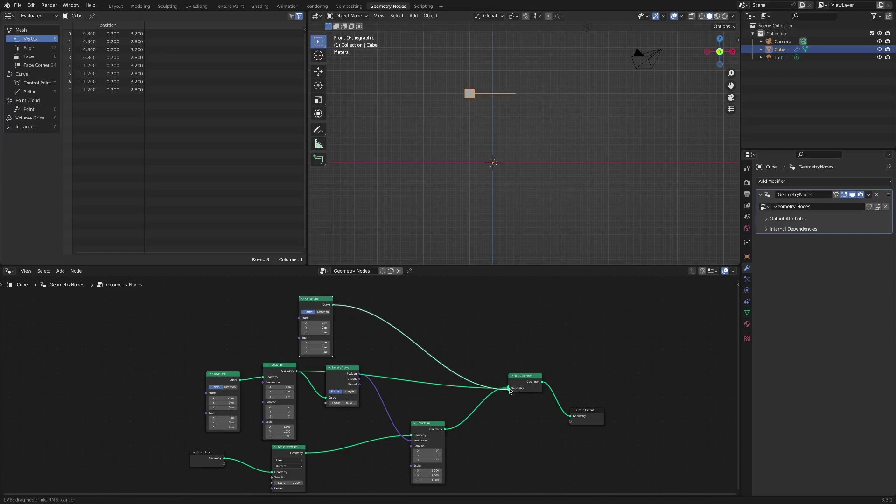
# Step: Set the new line's Start and End to 0, with End Z 2 m
pyautogui.scroll(1, 450, 345)
pyautogui.scroll(1, 370, 330)
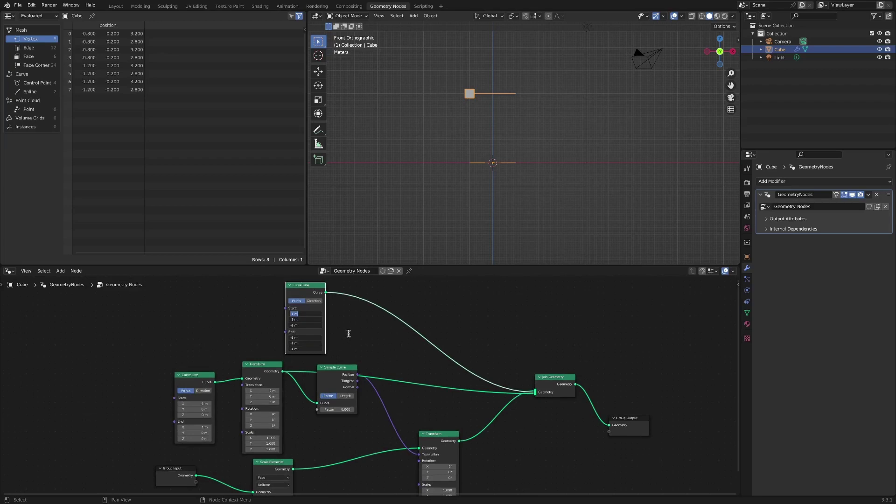
pyautogui.write('0')
pyautogui.press('Return')
pyautogui.click(336, 353)
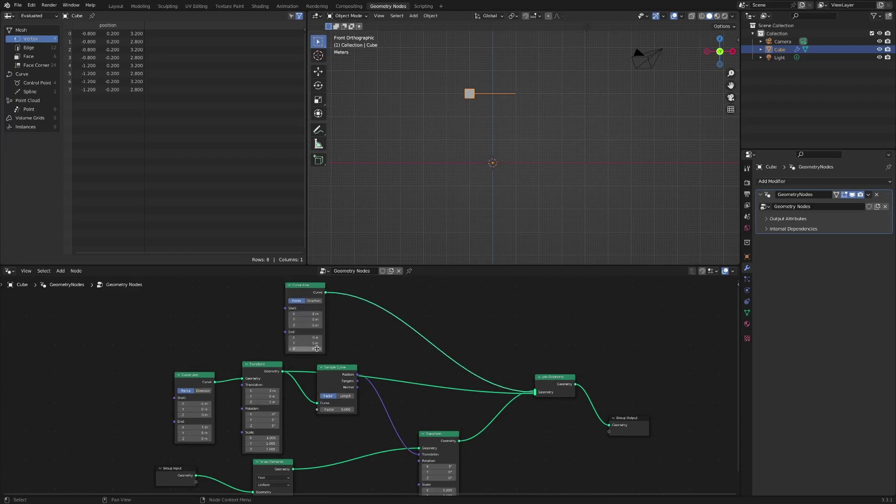
pyautogui.click(316, 349)
pyautogui.write('2')
pyautogui.press('Return')
pyautogui.moveTo(318, 289); pyautogui.dragTo(302, 285)
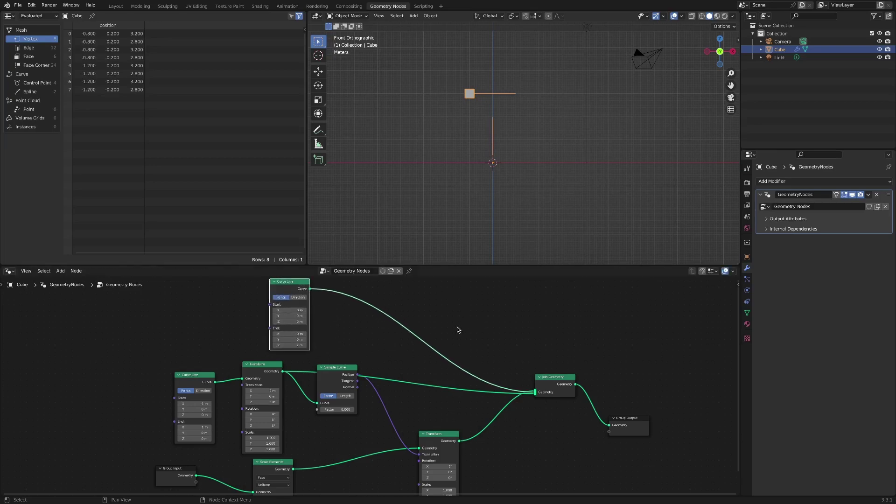
pyautogui.scroll(-2, 457, 329)
pyautogui.moveTo(456, 336); pyautogui.dragTo(457, 346, button='middle')
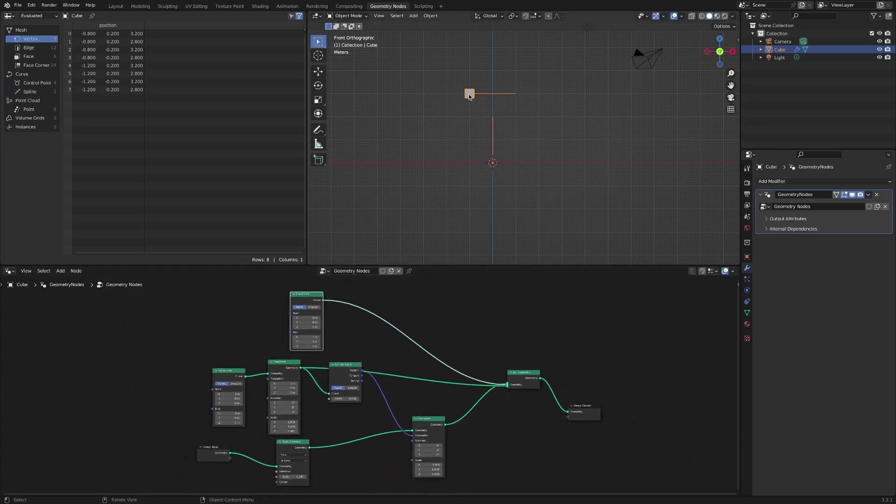
pyautogui.click(402, 328)
# Step: Insert a Set Position node between the vertical Curve Line and Join Geometry
pyautogui.hotkey('shift', 'a')
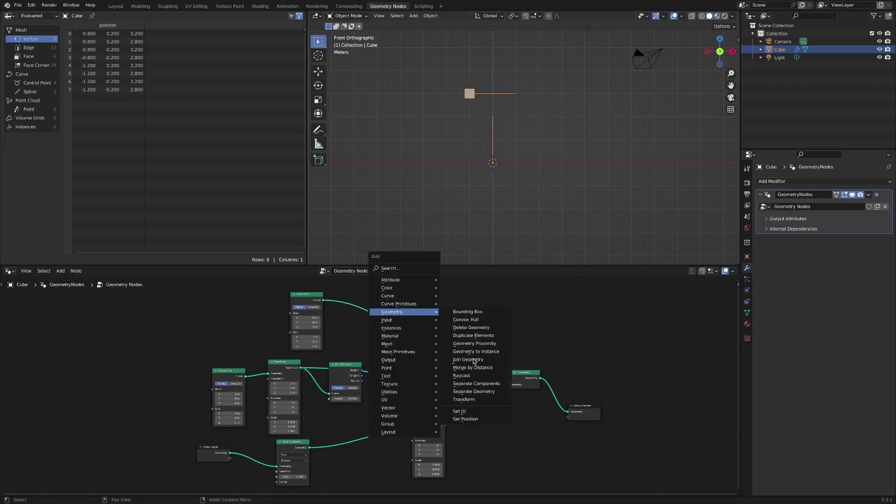
pyautogui.click(465, 418)
pyautogui.click(421, 320)
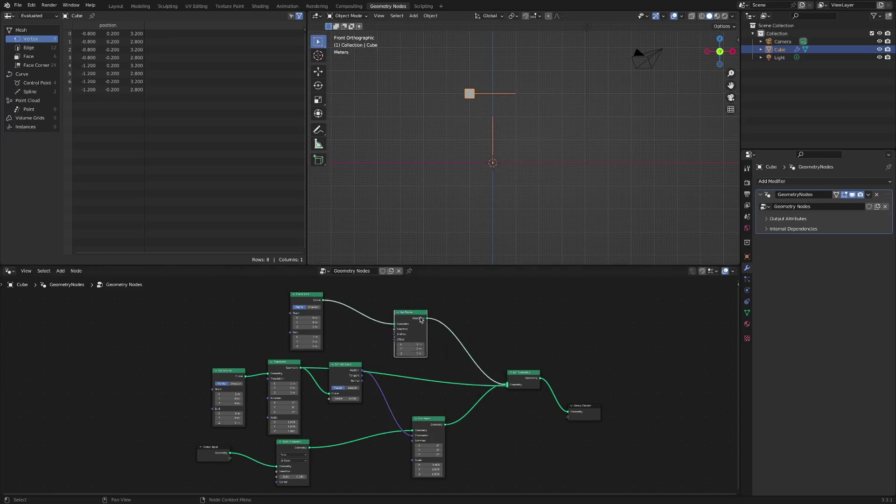
pyautogui.moveTo(421, 319); pyautogui.dragTo(456, 318)
pyautogui.click(505, 325)
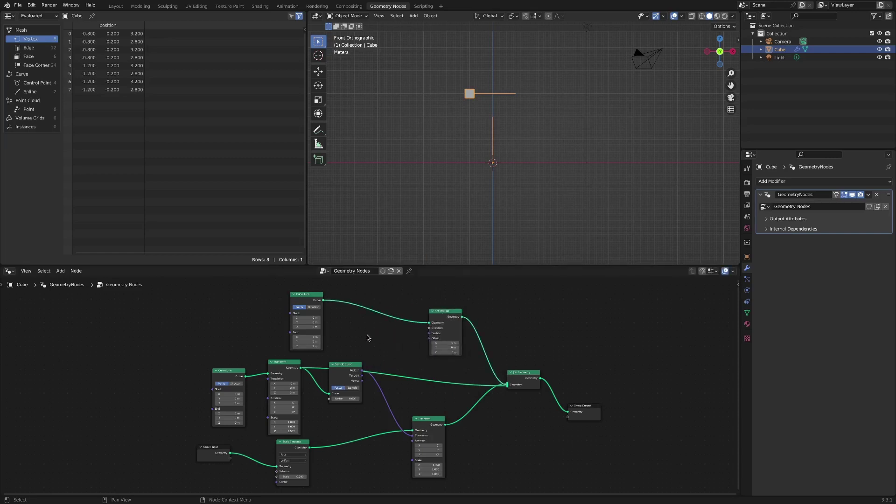
# Step: Add an Index input node to the graph
pyautogui.moveTo(317, 300); pyautogui.dragTo(250, 302)
pyautogui.hotkey('shift', 'a')
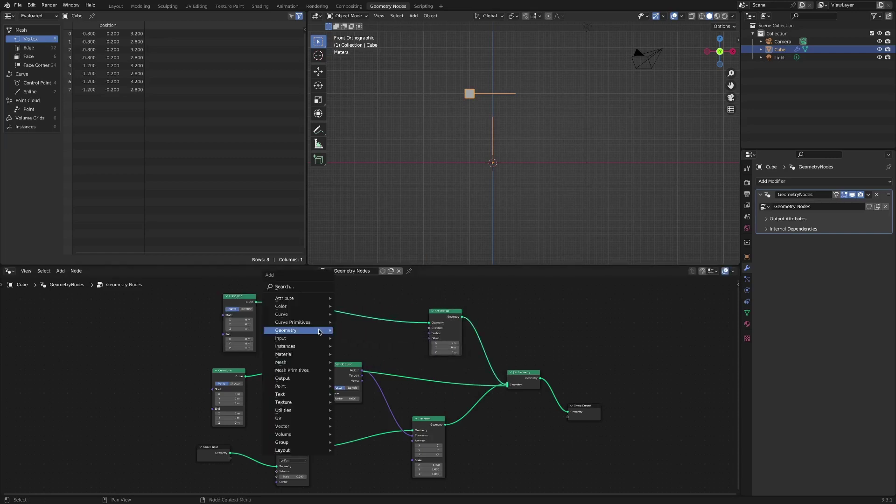
pyautogui.moveTo(297, 338)
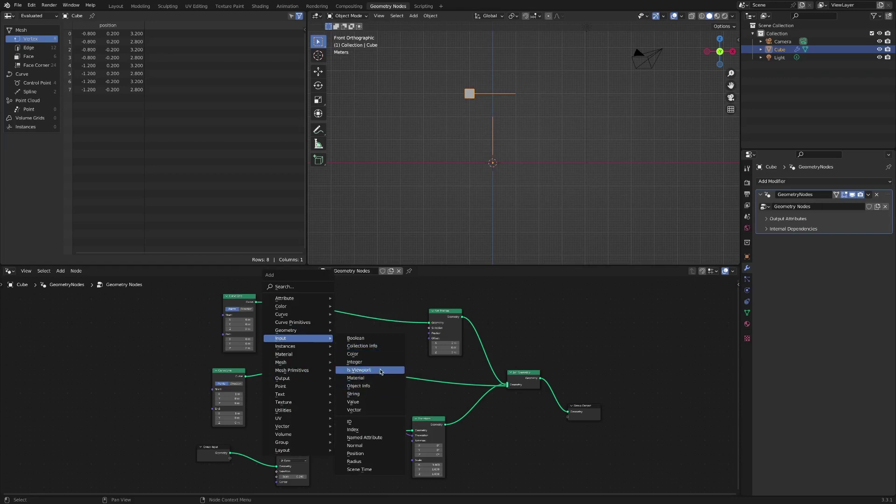
pyautogui.click(371, 431)
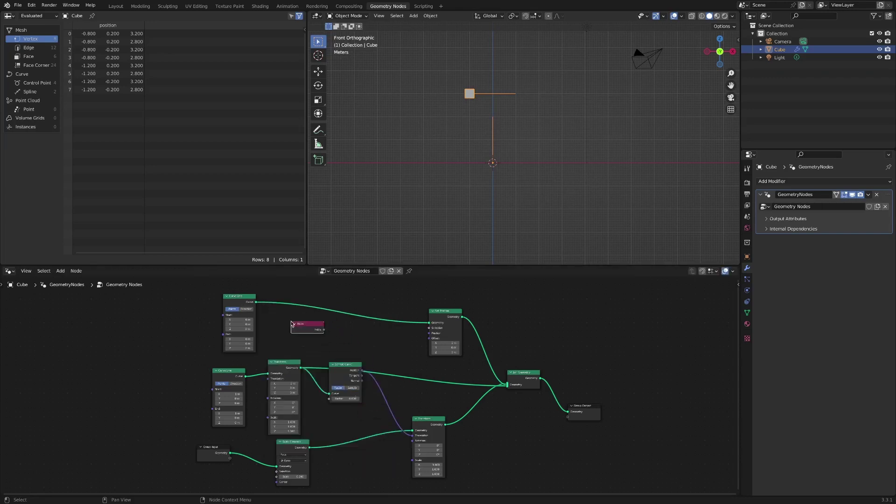
# Step: Add an Integer Equal Compare node with Index into A, driving Set Position's Selection
pyautogui.hotkey('shift', 'a')
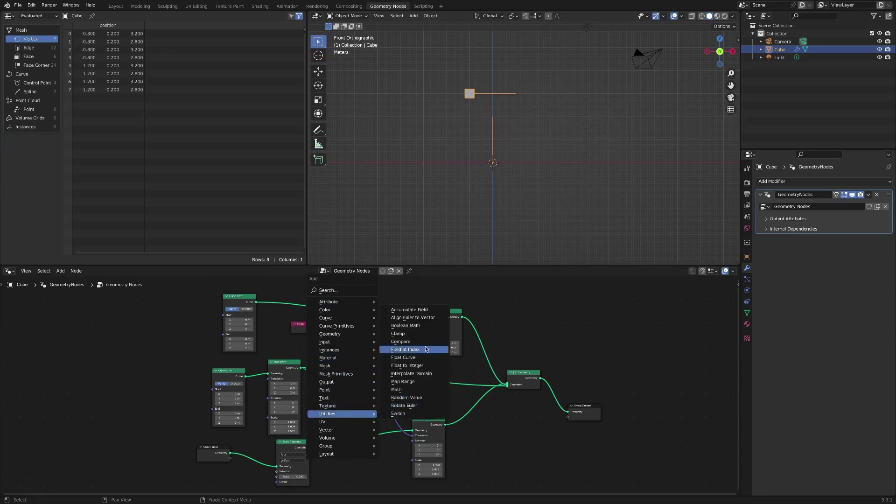
pyautogui.click(426, 349)
pyautogui.click(373, 334)
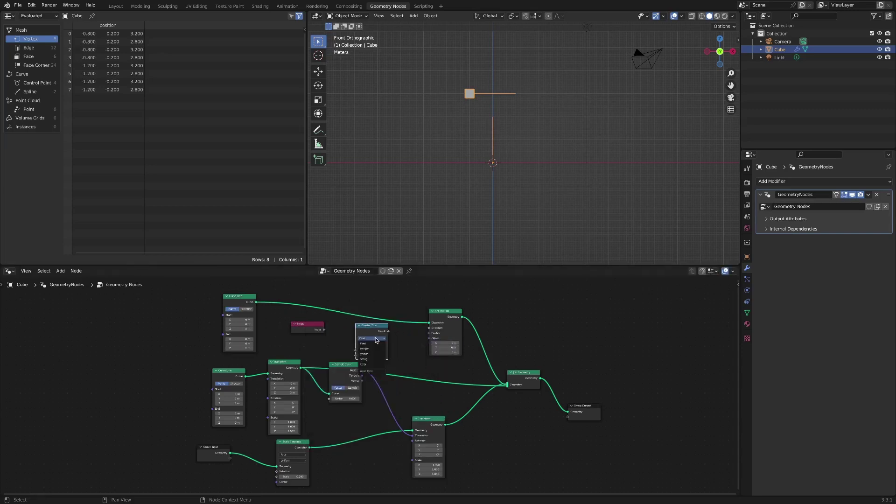
pyautogui.click(367, 349)
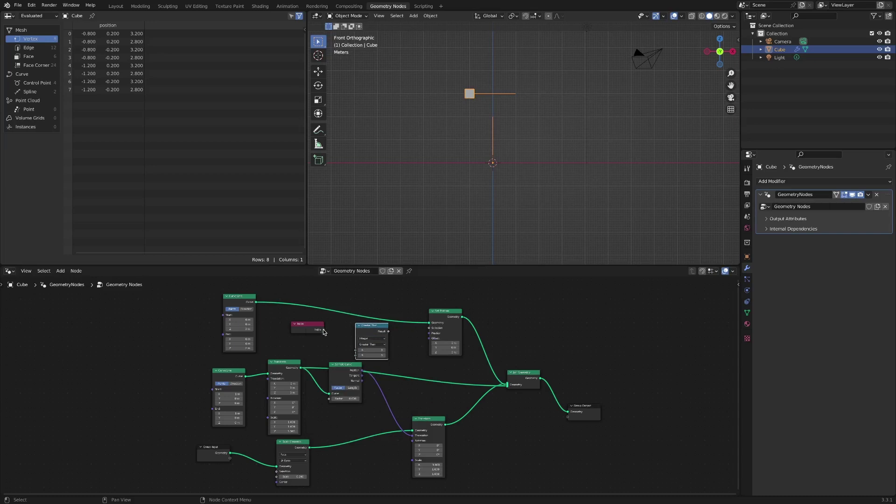
pyautogui.moveTo(324, 332)
pyautogui.mouseDown()
pyautogui.moveTo(358, 350)
pyautogui.moveTo(431, 329)
pyautogui.mouseUp()
pyautogui.click(376, 345)
pyautogui.click(374, 370)
pyautogui.click(426, 355)
pyautogui.moveTo(459, 315); pyautogui.dragTo(469, 316)
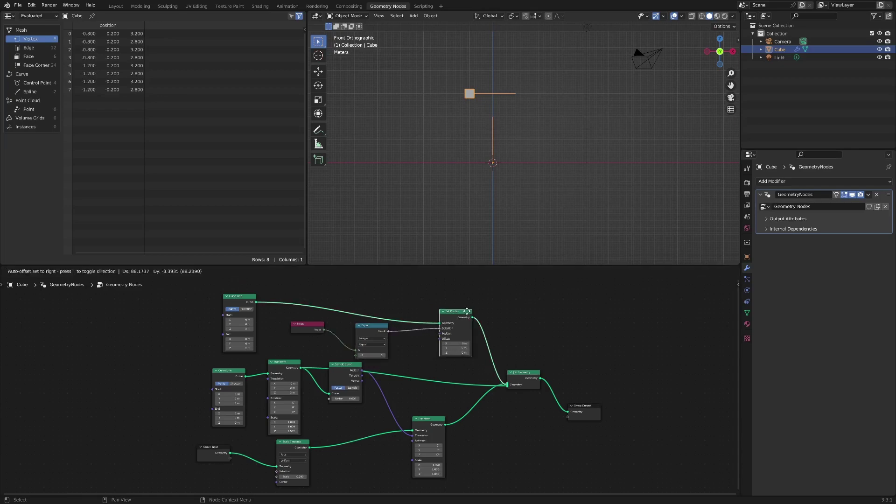
# Step: Move the Sample Curve node aside and wire its Position output into Set Position's Position input
pyautogui.scroll(1, 509, 332)
pyautogui.scroll(1, 506, 326)
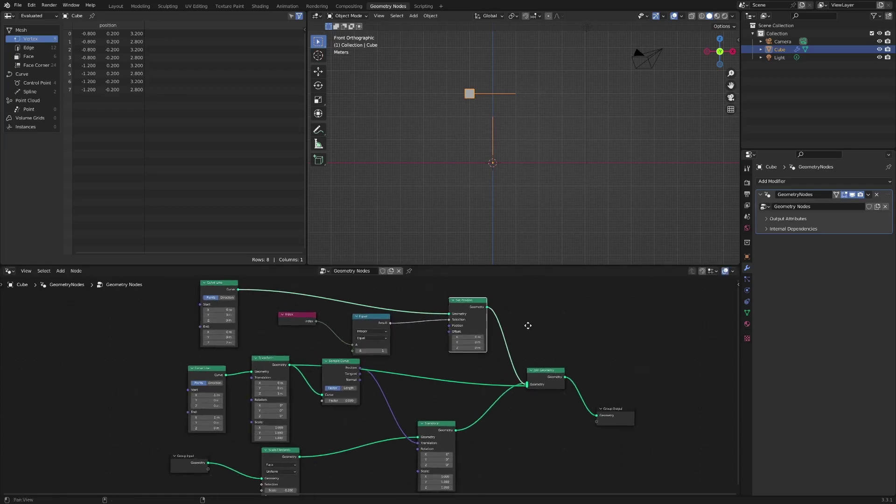
pyautogui.scroll(-1, 525, 326)
pyautogui.scroll(1, 524, 330)
pyautogui.moveTo(330, 372)
pyautogui.mouseDown()
pyautogui.moveTo(322, 386)
pyautogui.moveTo(445, 331)
pyautogui.mouseUp()
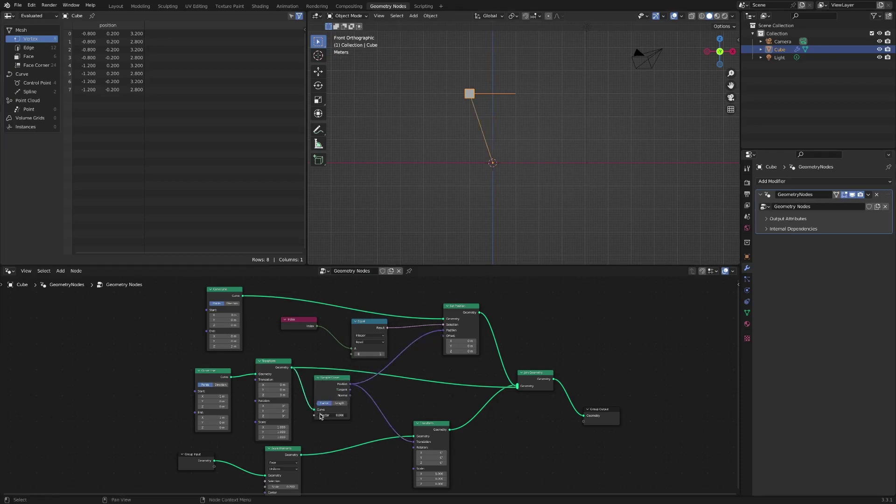
pyautogui.moveTo(320, 415)
pyautogui.mouseDown()
pyautogui.moveTo(361, 419)
pyautogui.moveTo(312, 415)
pyautogui.mouseUp()
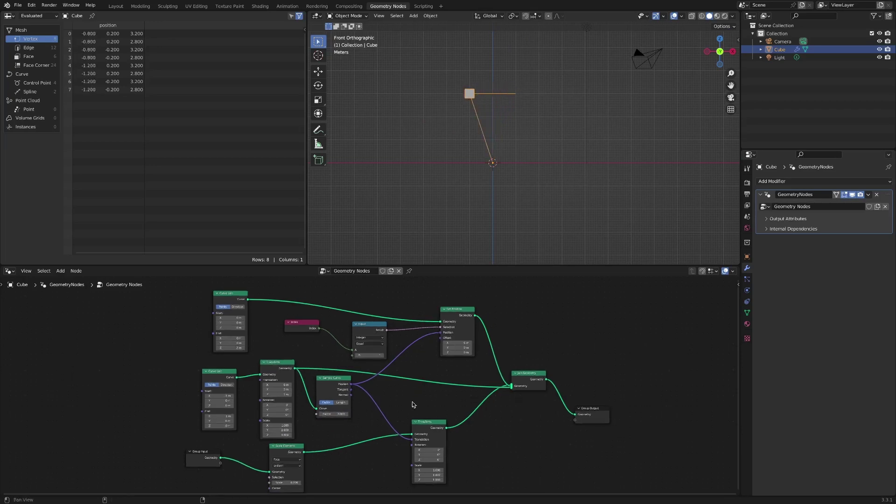
# Step: Enlarge the node editor upward for more graph room
pyautogui.moveTo(414, 409); pyautogui.dragTo(443, 395, button='middle')
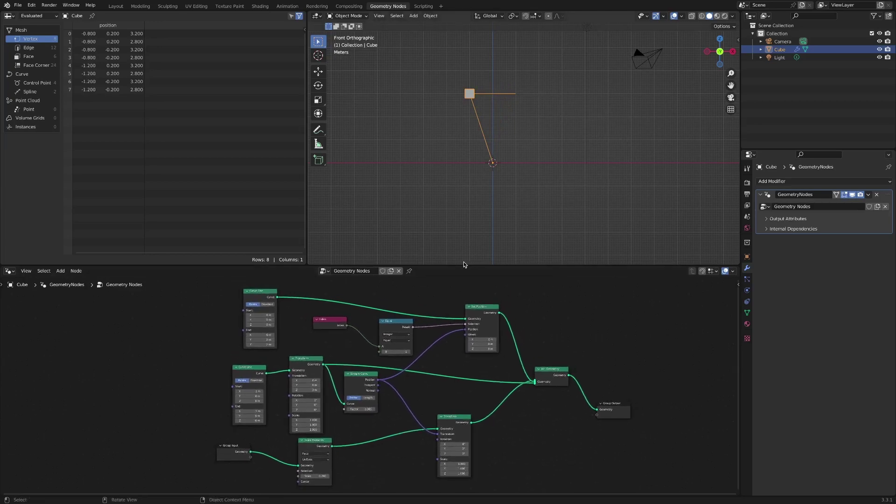
pyautogui.moveTo(460, 266); pyautogui.dragTo(459, 206)
pyautogui.keyDown('ctrl'); pyautogui.moveTo(444, 311); pyautogui.dragTo(447, 311, button='middle'); pyautogui.keyUp('ctrl')
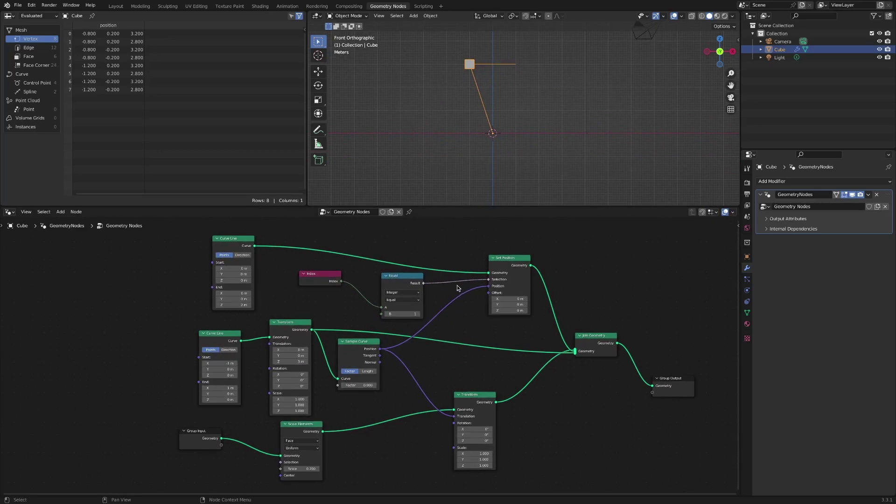
# Step: Slide the Sample Curve factor to check that the line's top end tracks the cube
pyautogui.moveTo(374, 351); pyautogui.dragTo(372, 353)
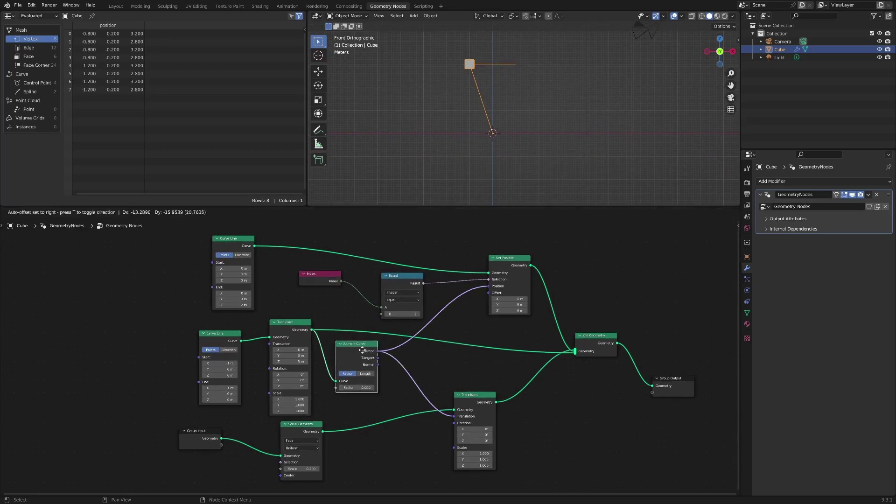
pyautogui.moveTo(357, 388)
pyautogui.mouseDown()
pyautogui.moveTo(397, 392)
pyautogui.moveTo(336, 387)
pyautogui.mouseUp()
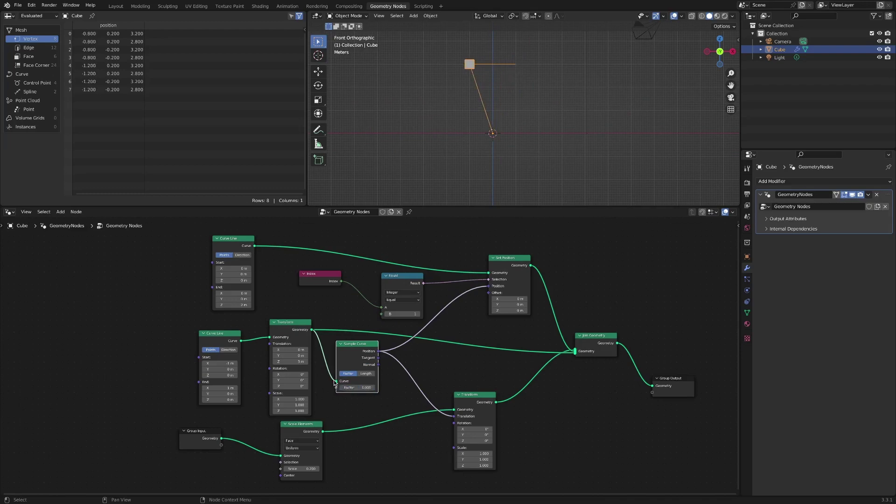
pyautogui.click(466, 328)
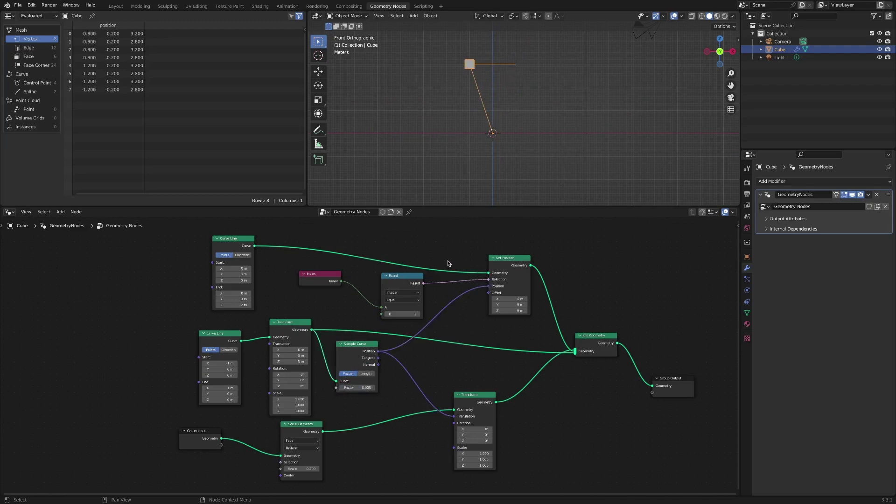